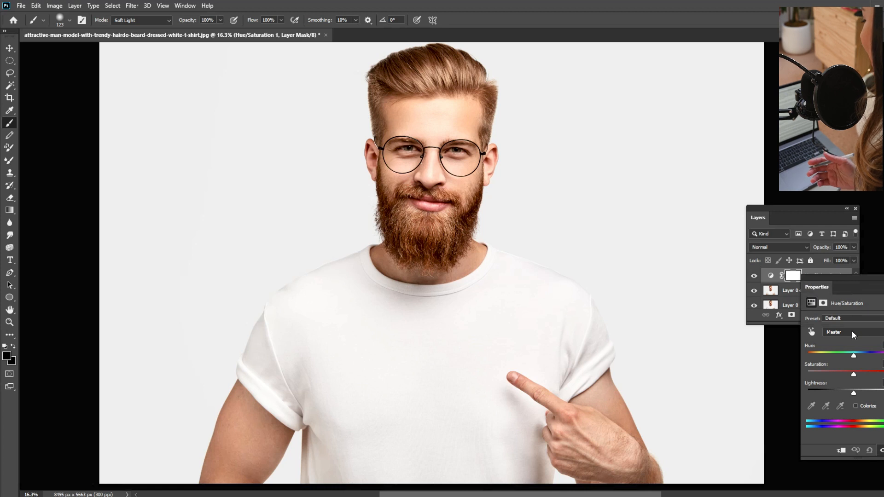
Turn the portrait black and white by lowering the Hue/Saturation adjustment's saturation to its minimum
left_click_drag(854, 374, 808, 374)
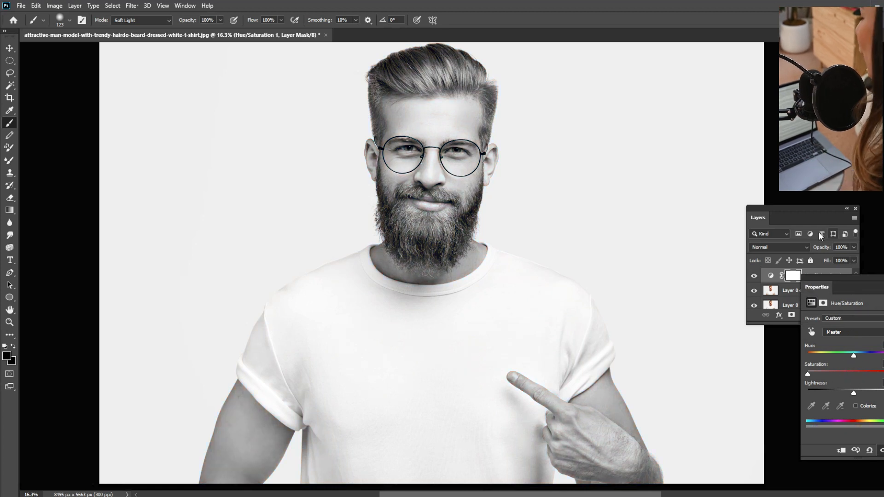
left_click(814, 220)
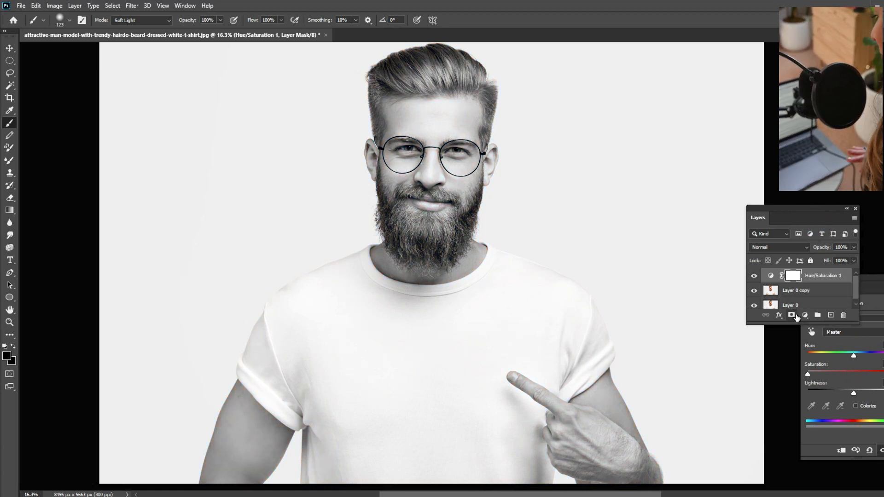
Set the blending mode of Layer 0 copy to Color Dodge and invert the layer's colors
left_click(790, 292)
left_click(799, 247)
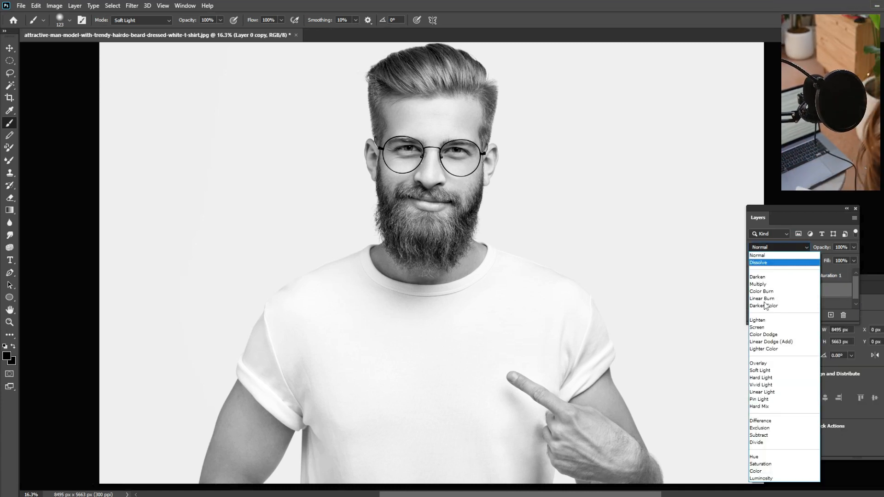
left_click(756, 337)
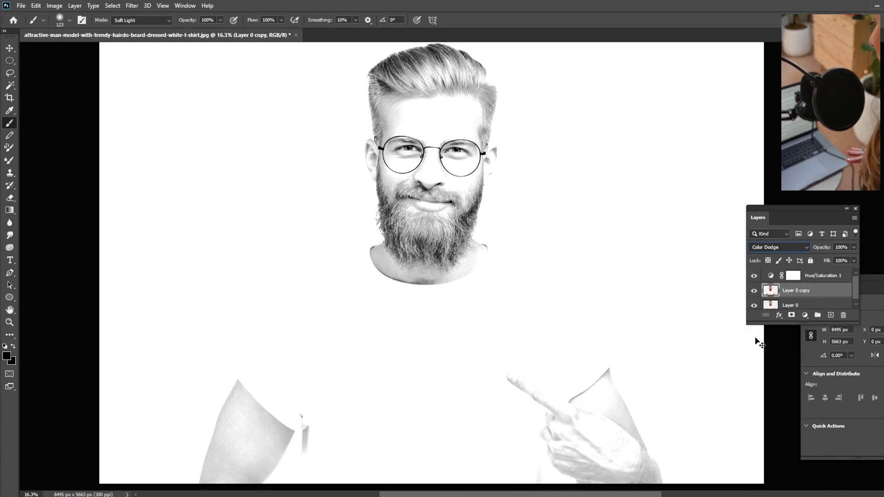
key("ctrl+i")
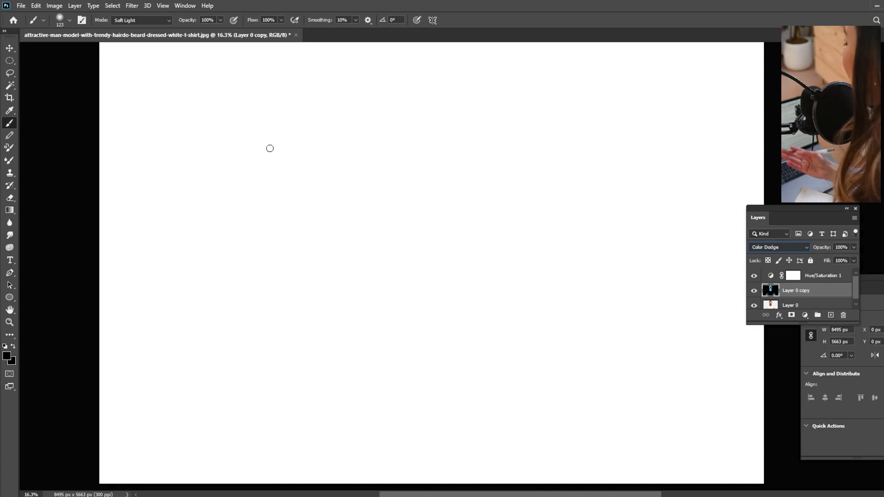
Apply a Gaussian Blur with a slightly reduced radius to Layer 0 copy to bring out fine sketch lines
left_click(129, 5)
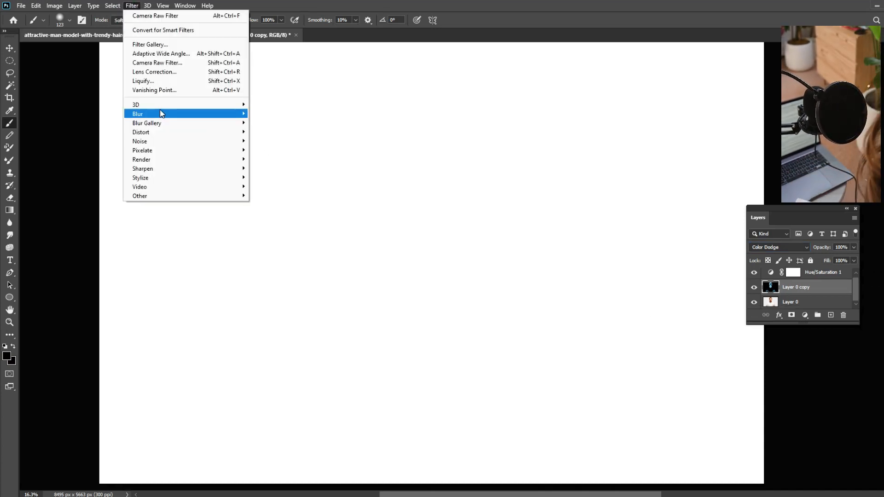
mouse_move(161, 115)
left_click(279, 150)
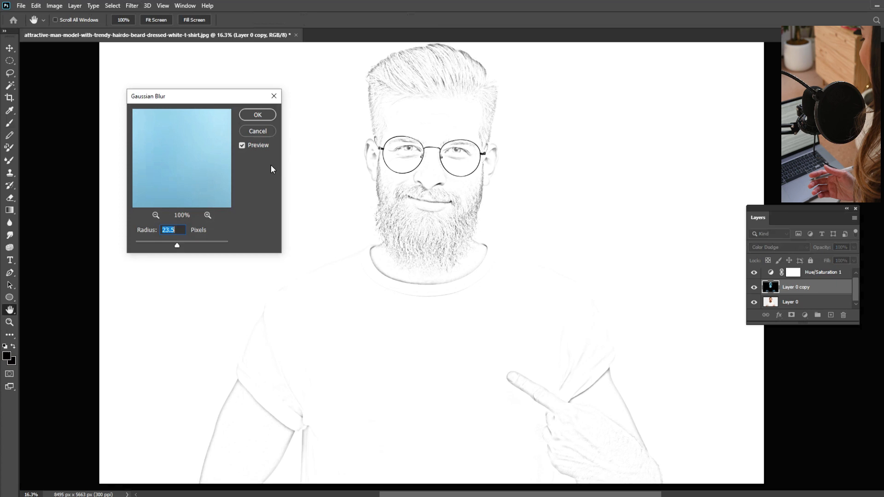
mouse_move(177, 247)
left_mouse_down()
mouse_move(193, 247)
mouse_move(164, 247)
mouse_move(173, 247)
left_mouse_up()
left_click(257, 116)
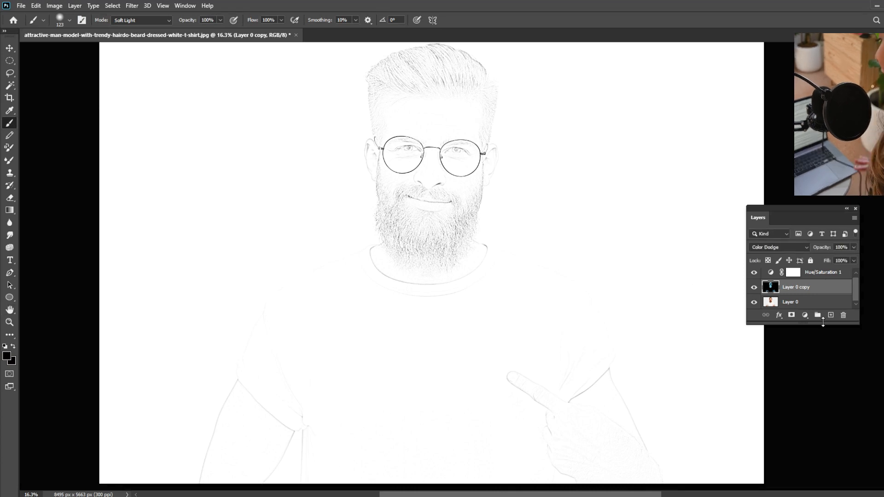
Add a Brightness/Contrast adjustment above Layer 0 copy with brightness -82 and contrast -50
left_click(805, 315)
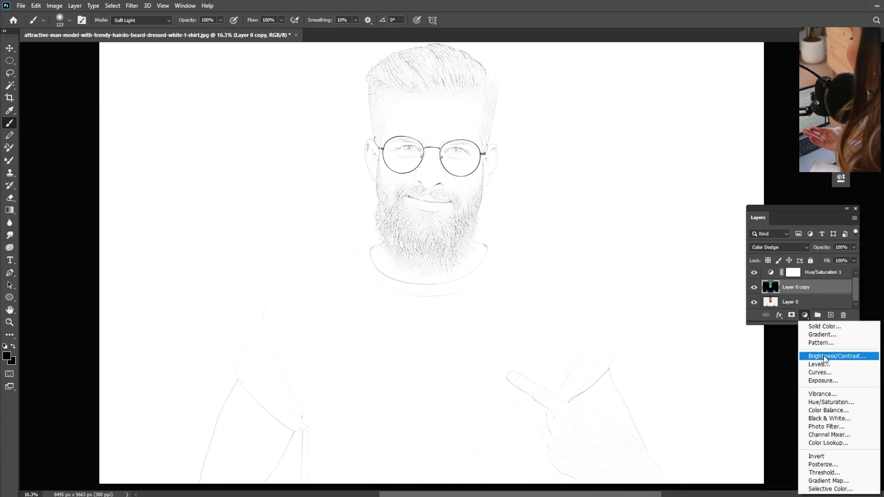
left_click(825, 357)
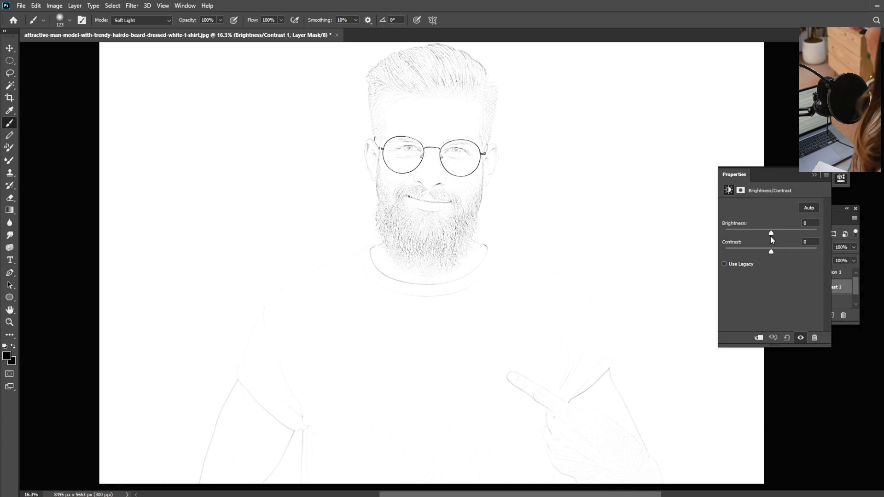
mouse_move(772, 235)
left_mouse_down()
mouse_move(742, 233)
mouse_move(760, 251)
mouse_move(734, 255)
mouse_move(729, 234)
mouse_move(753, 236)
mouse_move(719, 251)
mouse_move(751, 234)
mouse_move(728, 233)
mouse_move(746, 232)
left_mouse_up()
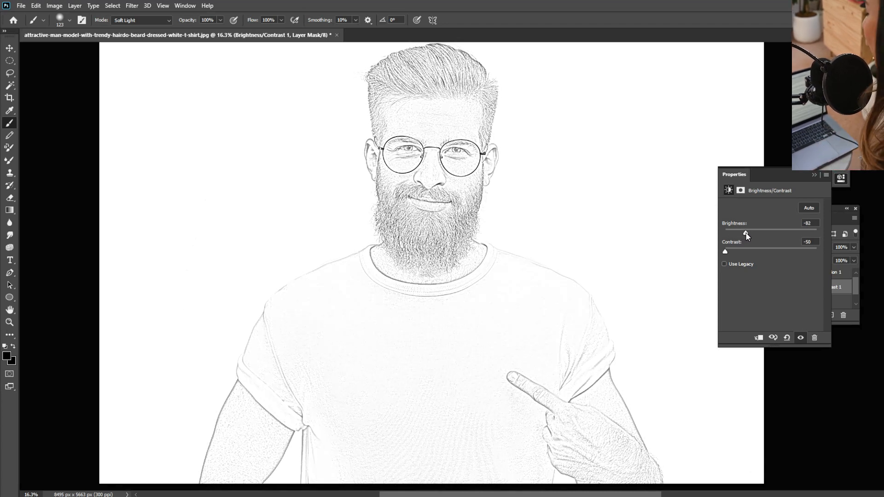
left_click(813, 175)
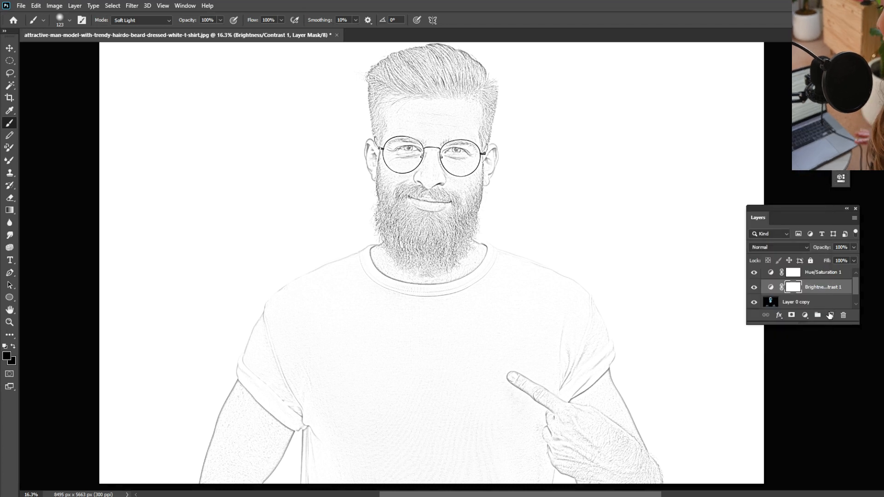
Add a Levels adjustment layer with input levels of 191, 5.32 and 226 to strengthen the outlines
left_click(804, 316)
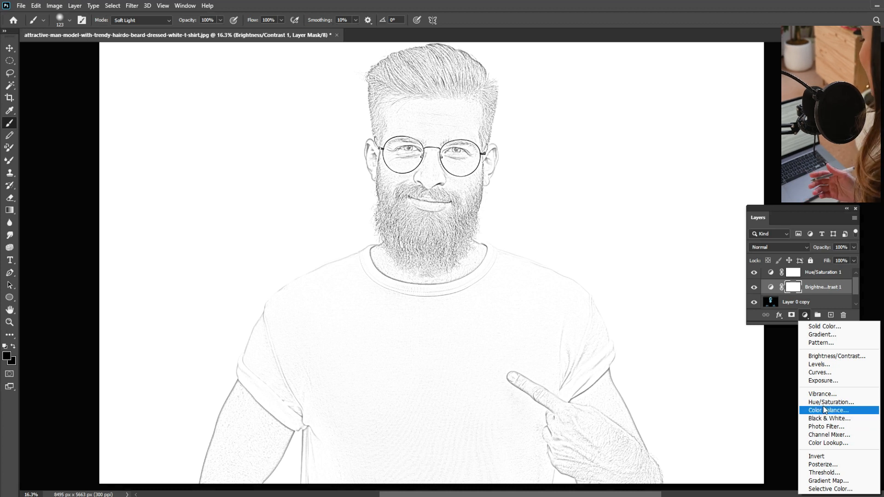
left_click(820, 365)
left_click_drag(738, 276, 774, 284)
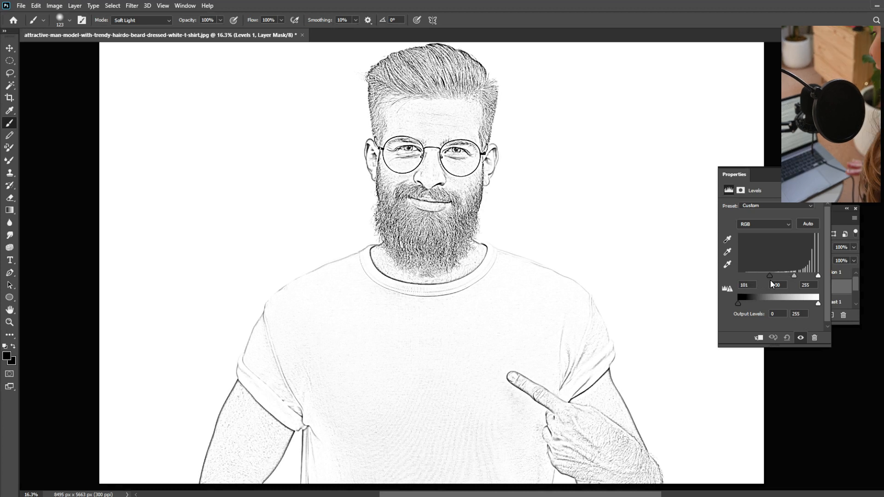
mouse_move(799, 275)
left_mouse_down()
mouse_move(790, 275)
mouse_move(810, 282)
left_mouse_up()
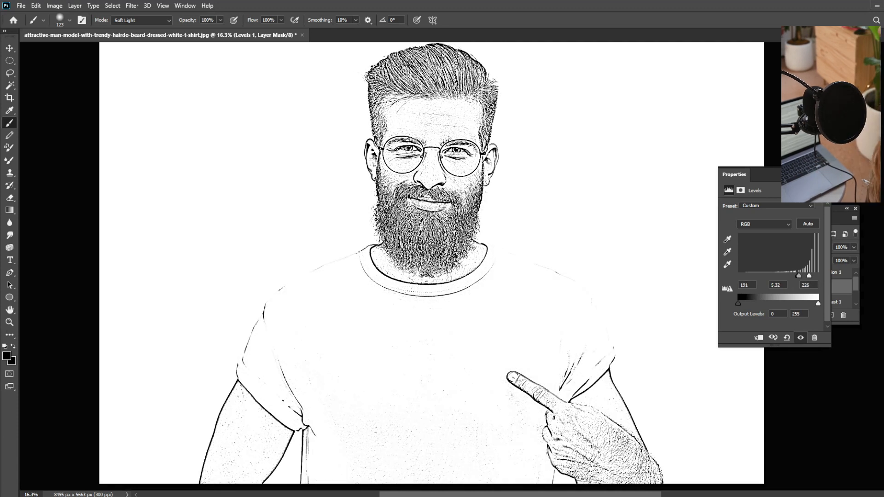
Add a Curves adjustment layer above the Levels layer and shift its black point inward to darken the lines
left_click(805, 314)
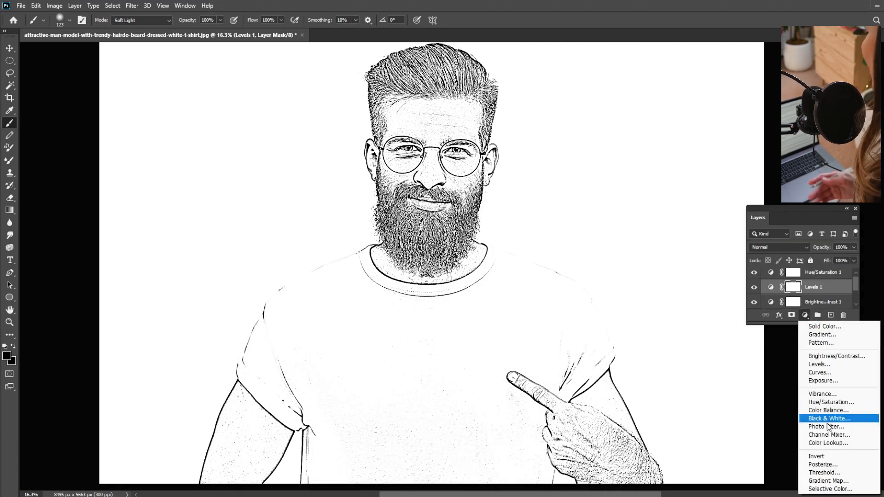
left_click(823, 373)
mouse_move(745, 306)
left_mouse_down()
mouse_move(822, 302)
mouse_move(781, 309)
left_mouse_up()
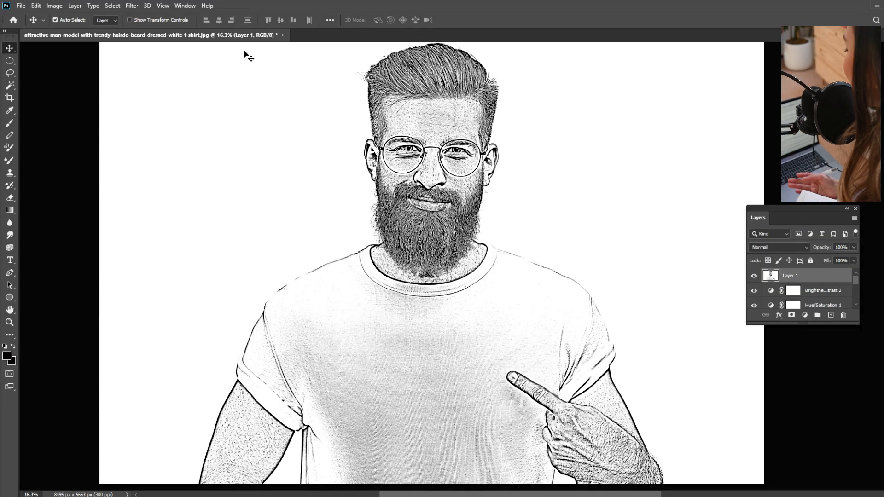
Apply the Dust & Scratches filter to the merged Layer 1 with a radius of 1 pixel and a threshold of 92 levels
left_click(128, 6)
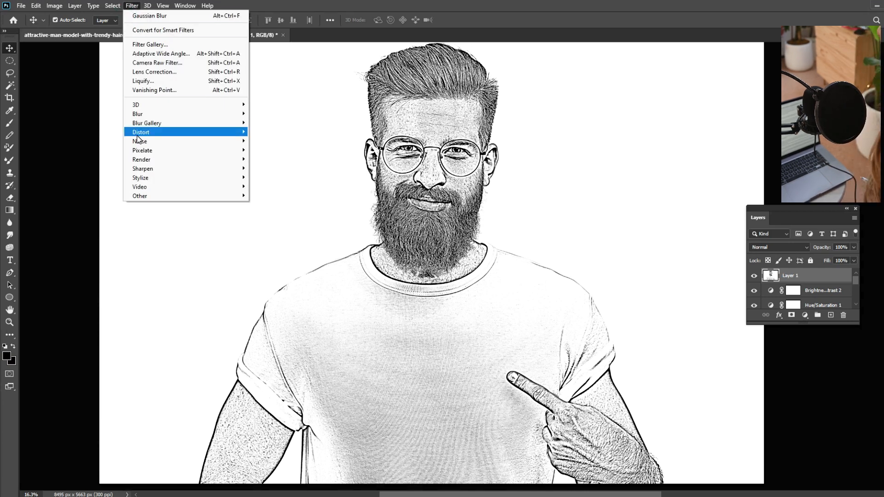
mouse_move(141, 134)
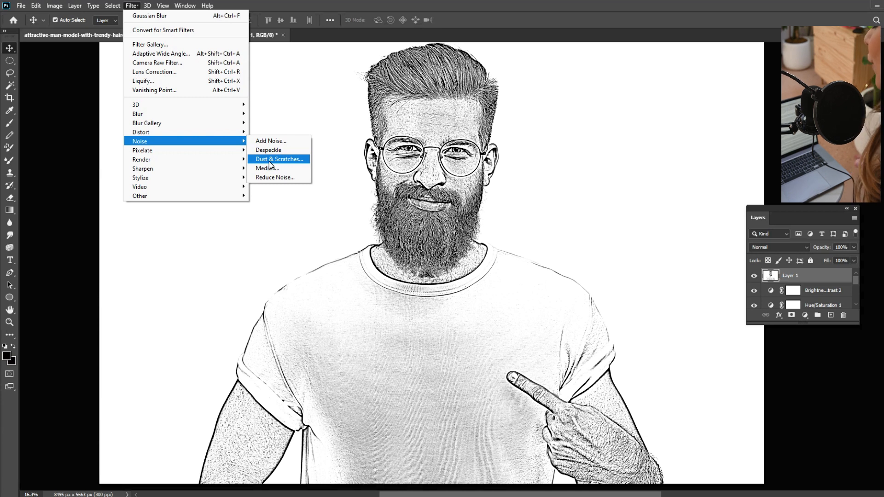
left_click(269, 162)
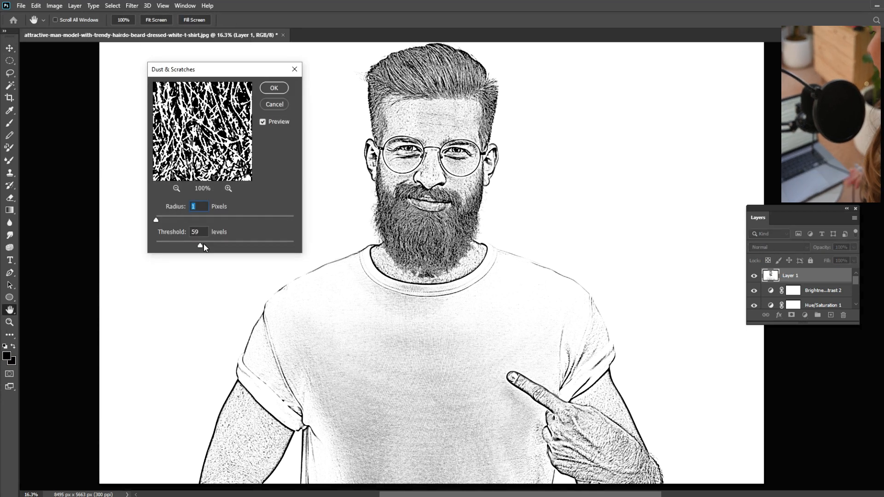
left_click_drag(200, 247, 170, 254)
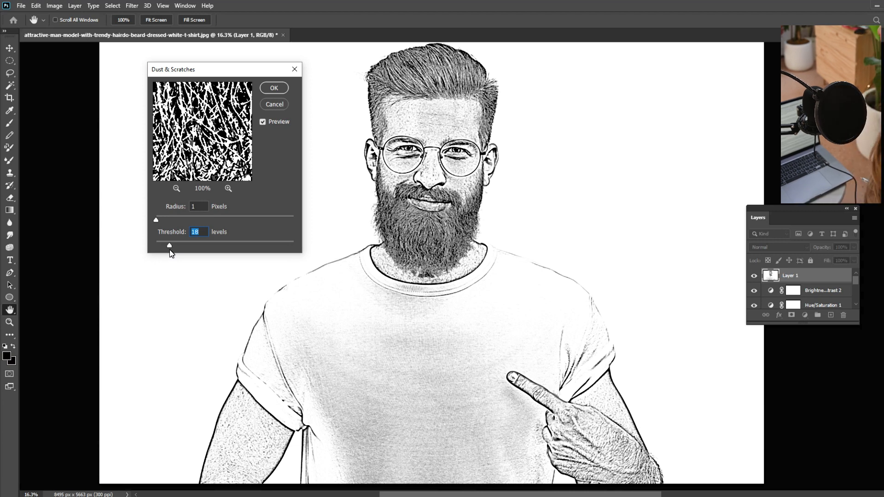
left_click_drag(156, 220, 203, 220)
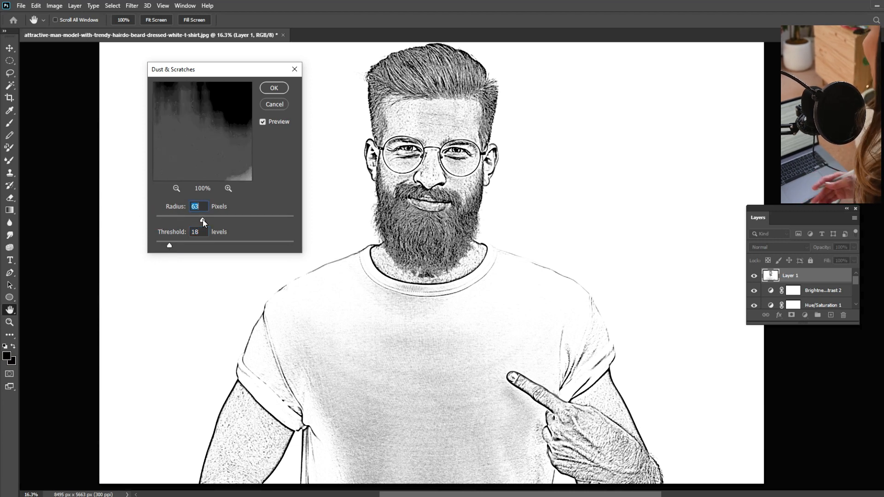
left_click_drag(202, 220, 87, 231)
left_click_drag(170, 244, 225, 244)
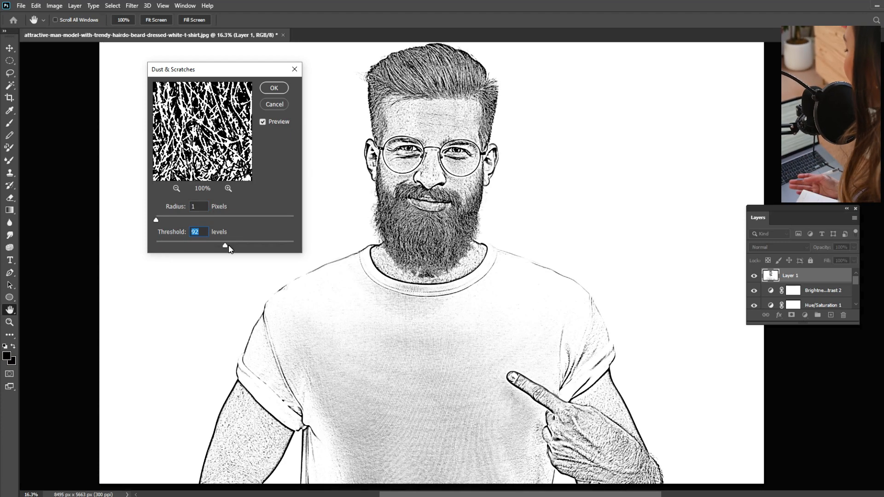
left_click(271, 89)
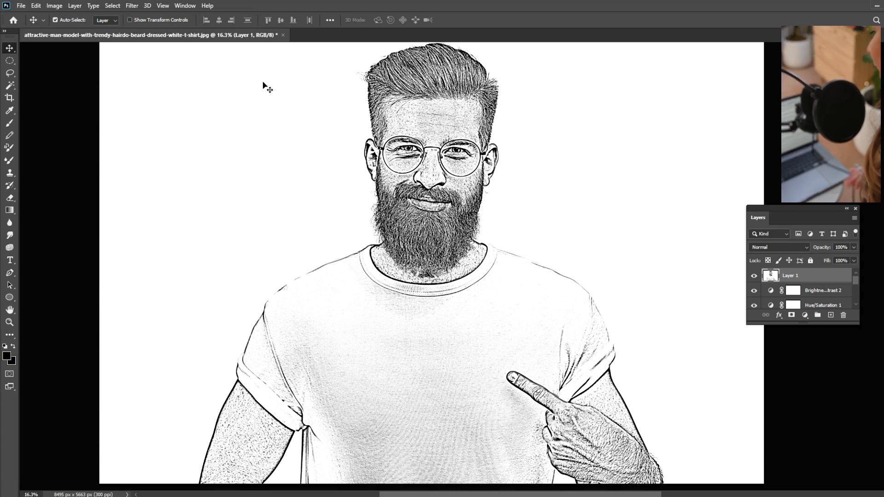
Delete the filtered Layer 1 and stamp all visible layers, including Brightness/Contrast 2, into a new merged layer on top
key("Delete")
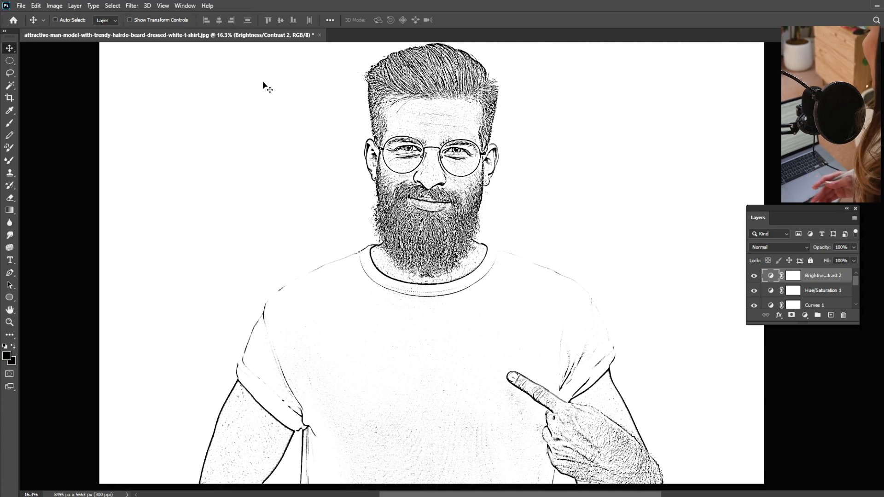
key("Delete")
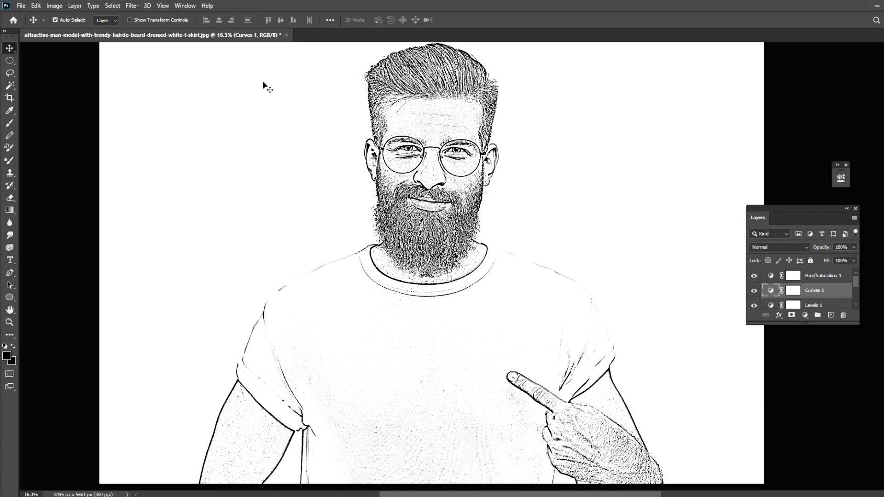
key("ctrl+z")
key("ctrl+z")
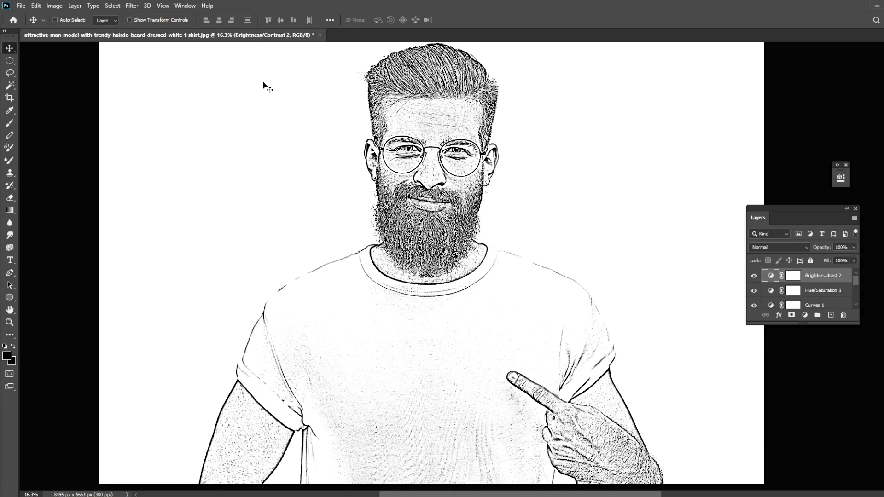
key("ctrl+shift+alt+e")
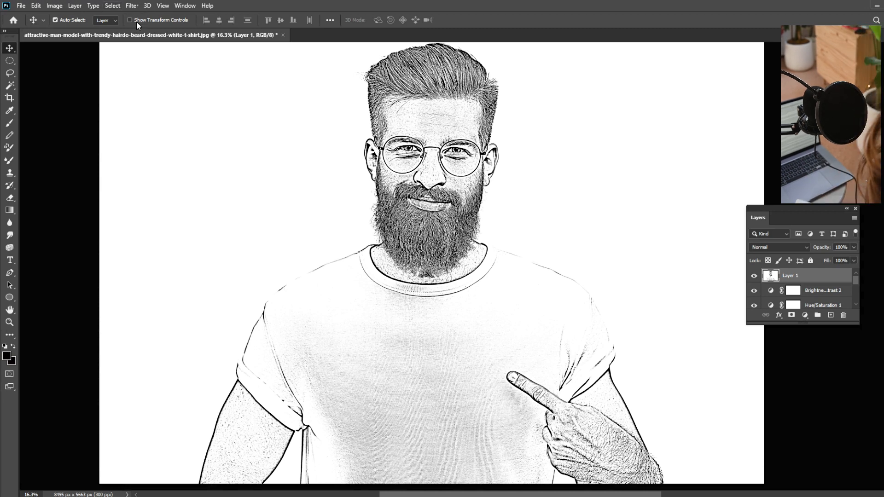
Apply the Sharpen Edges filter to the merged Layer 1
left_click(130, 6)
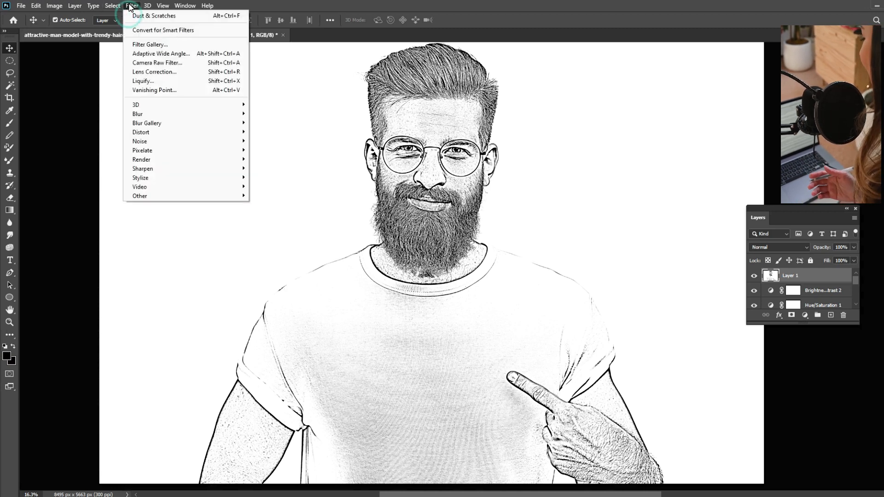
mouse_move(147, 146)
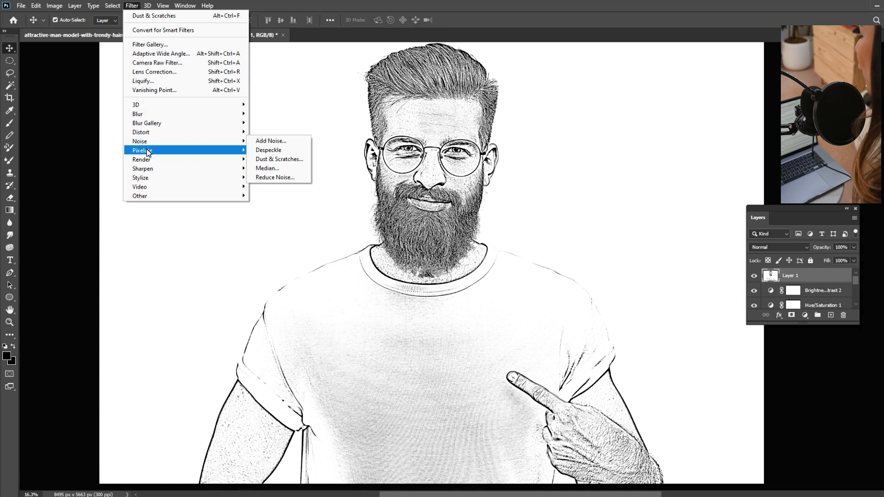
mouse_move(144, 170)
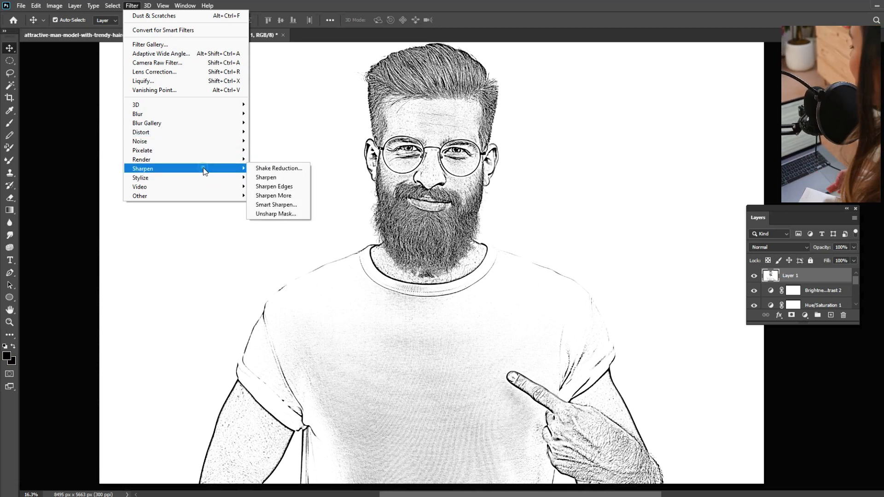
left_click(281, 186)
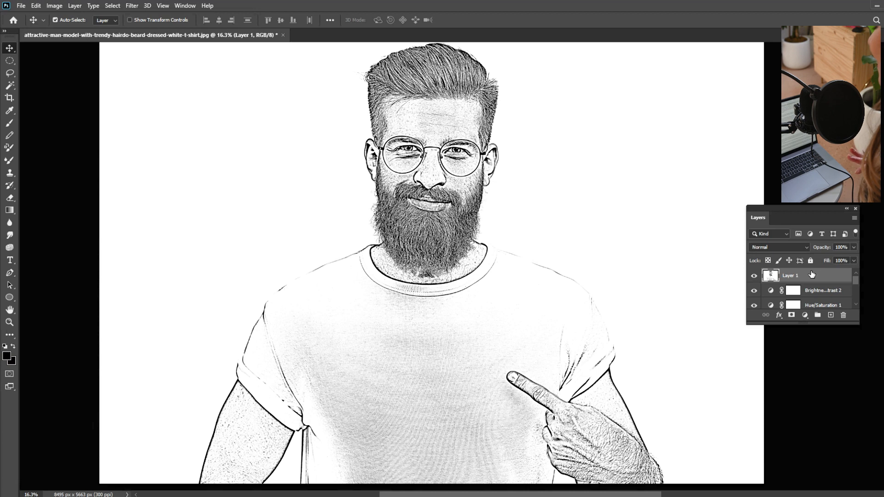
Apply the Add Noise filter to the merged Layer 1 with an amount of 0.10% and uniform distribution
left_click(135, 7)
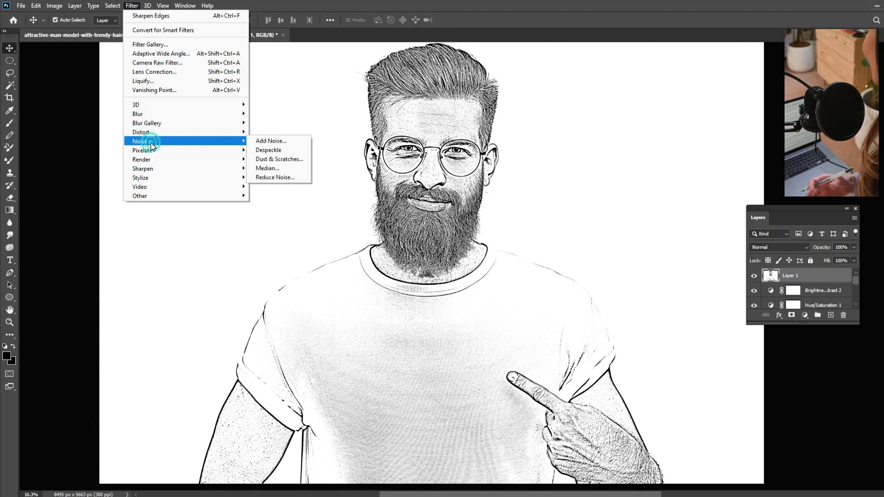
left_click(265, 145)
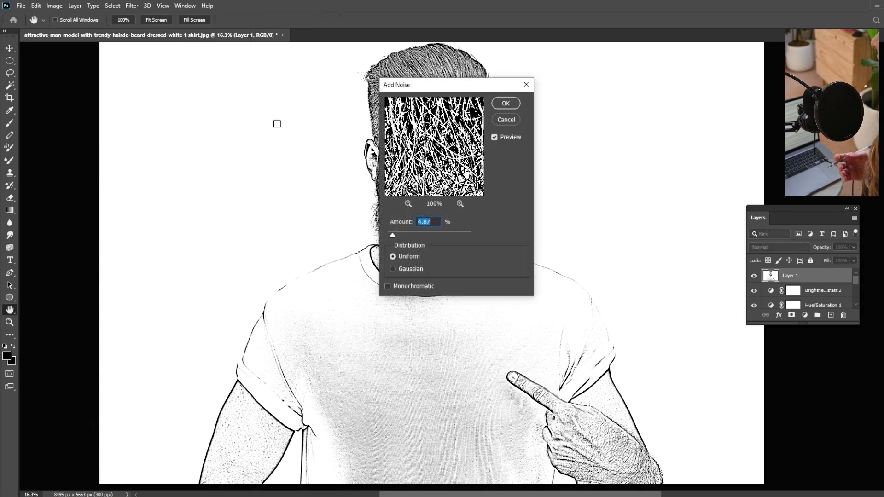
left_click_drag(446, 86, 111, 89)
left_click_drag(58, 237, 26, 234)
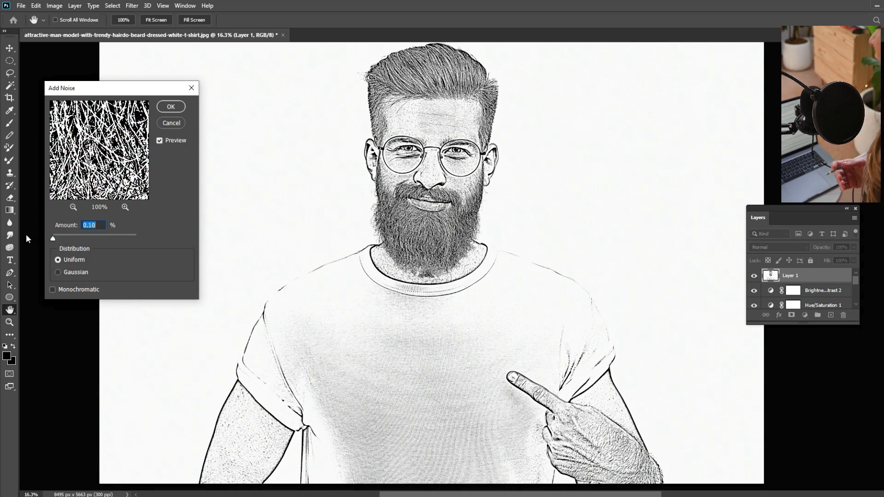
left_click(172, 107)
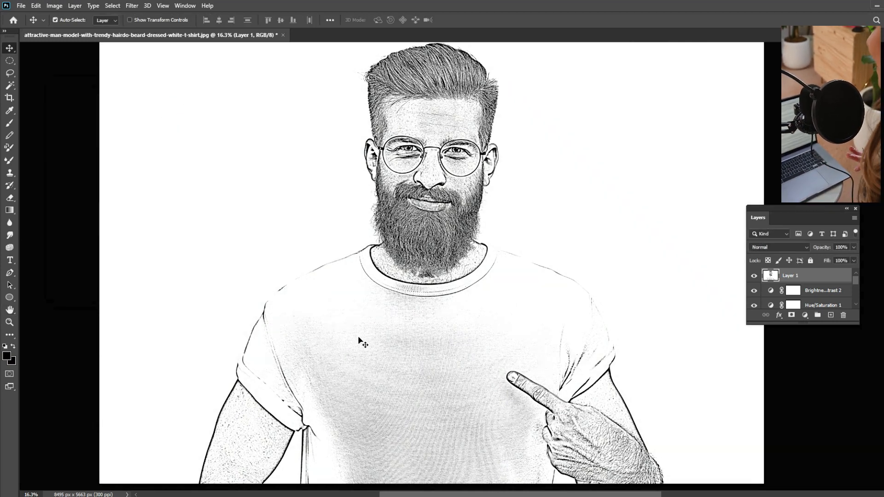
Add a white layer mask to the merged Layer 1
right_click(810, 277)
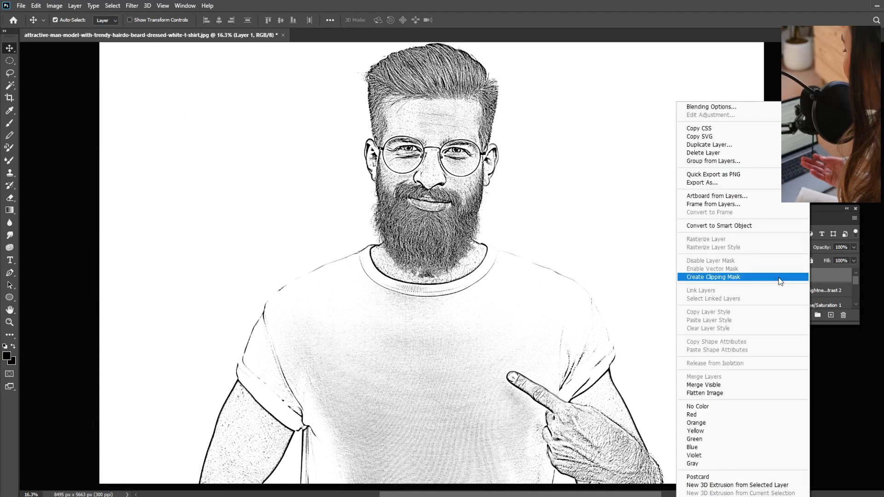
left_click(717, 226)
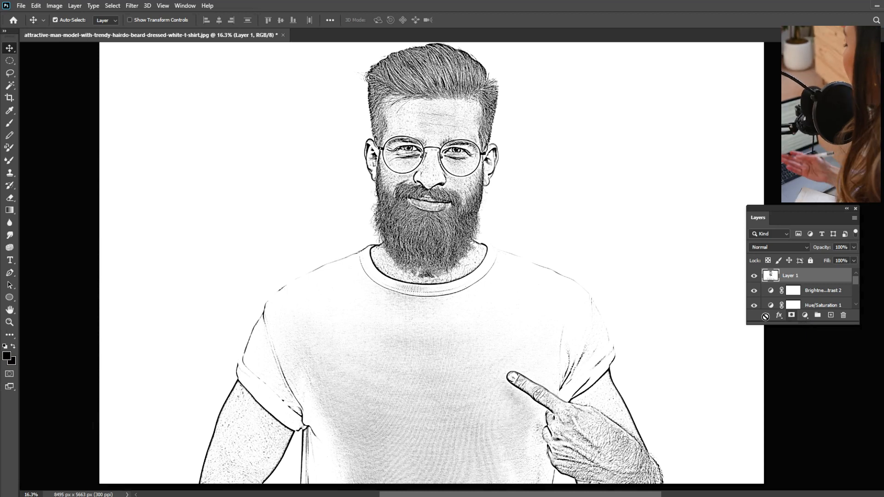
left_click(792, 315)
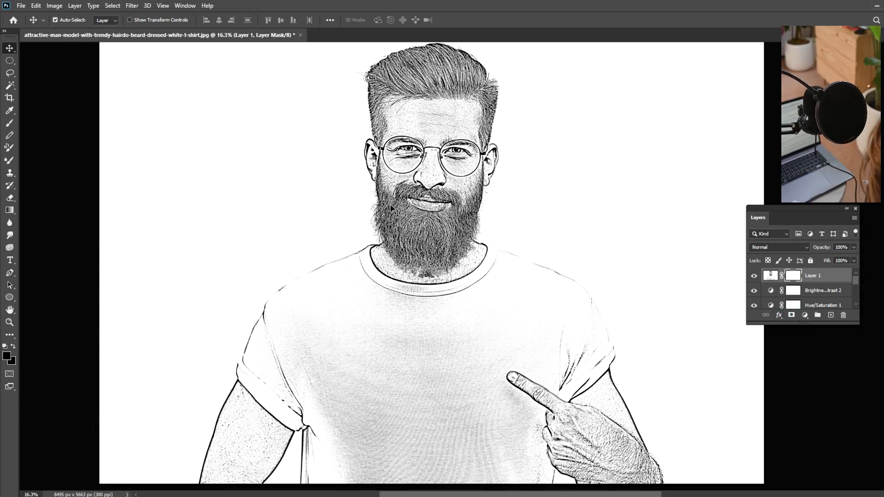
left_click(10, 123)
left_click(10, 124)
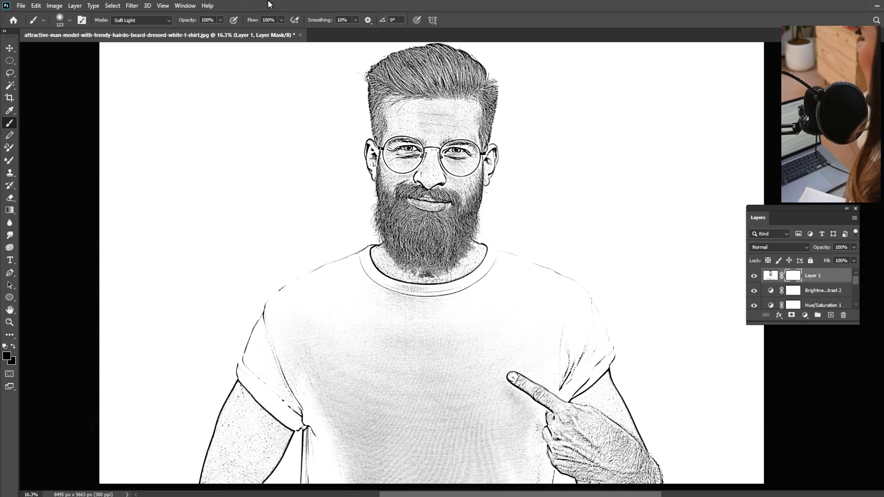
left_click(34, 6)
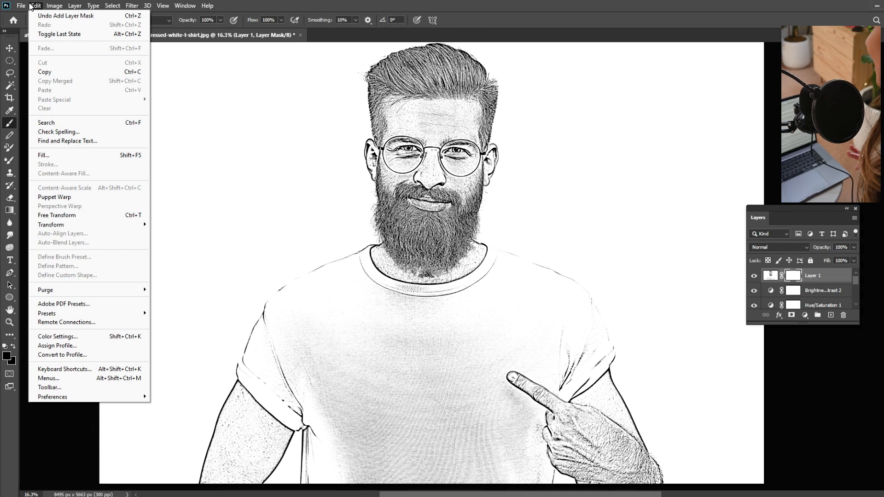
mouse_move(21, 5)
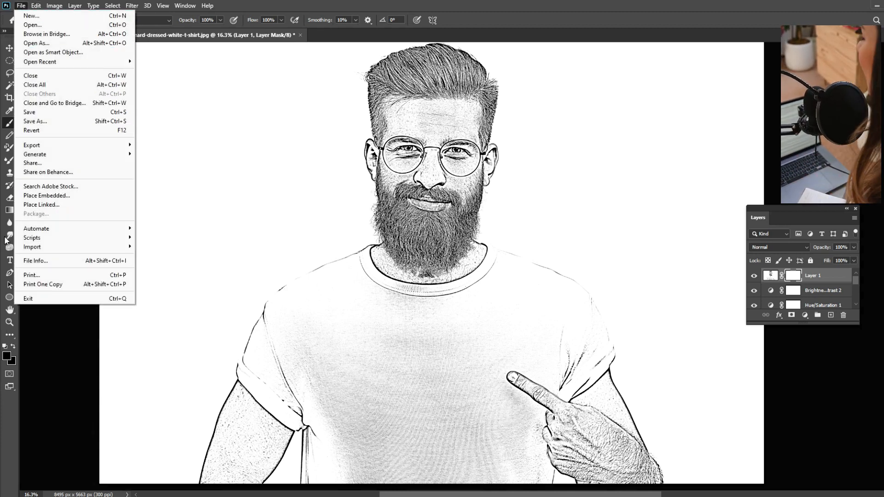
Erase over the forehead on Layer 1's mask using the Eraser tool with a hard round brush
left_click(11, 124)
right_click(11, 200)
left_click(51, 199)
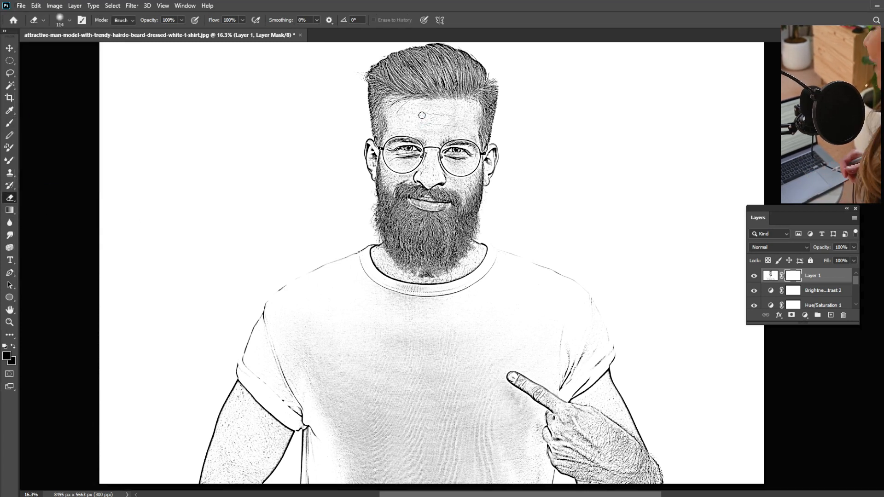
left_click(62, 20)
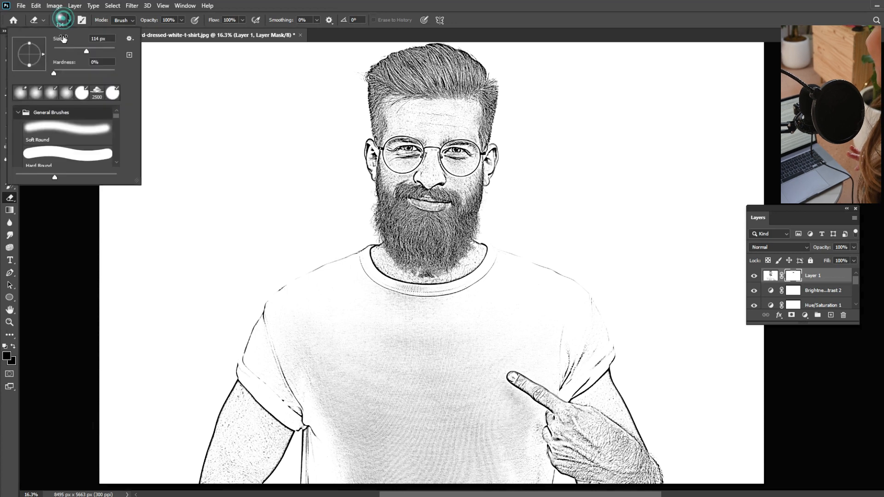
left_click(82, 95)
left_click(444, 109)
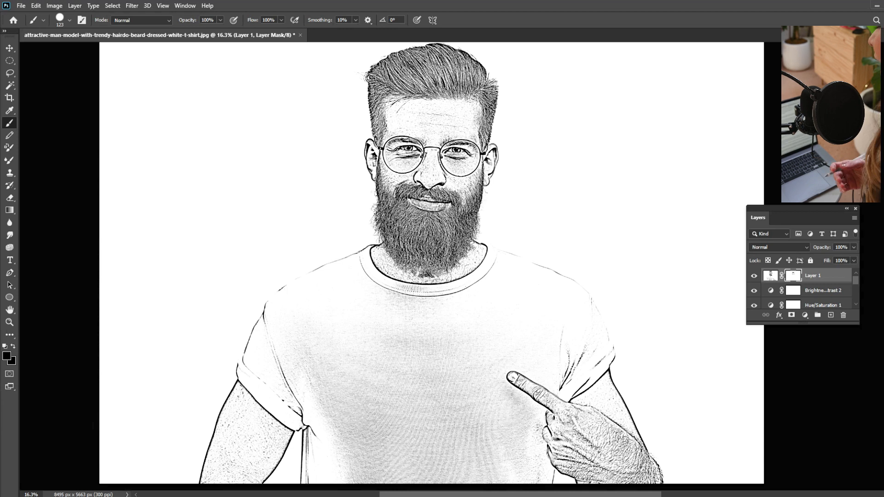
Lighten the neck, arm, cheek and forehead with a 401 px white brush in Soft Light mode, and erase over the forehead lines
left_click(829, 475)
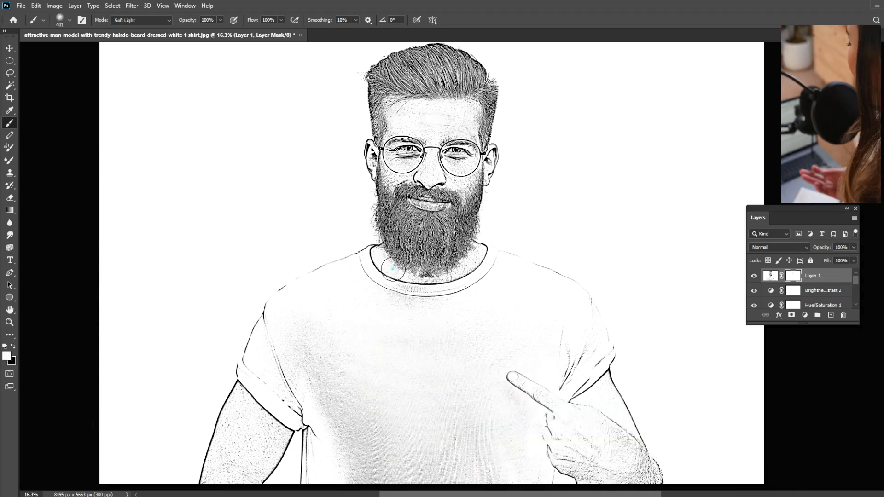
mouse_move(393, 269)
left_mouse_down()
mouse_move(427, 276)
mouse_move(472, 263)
left_mouse_up()
mouse_move(242, 428)
left_mouse_down()
mouse_move(236, 405)
mouse_move(254, 414)
mouse_move(239, 474)
mouse_move(226, 483)
left_mouse_up()
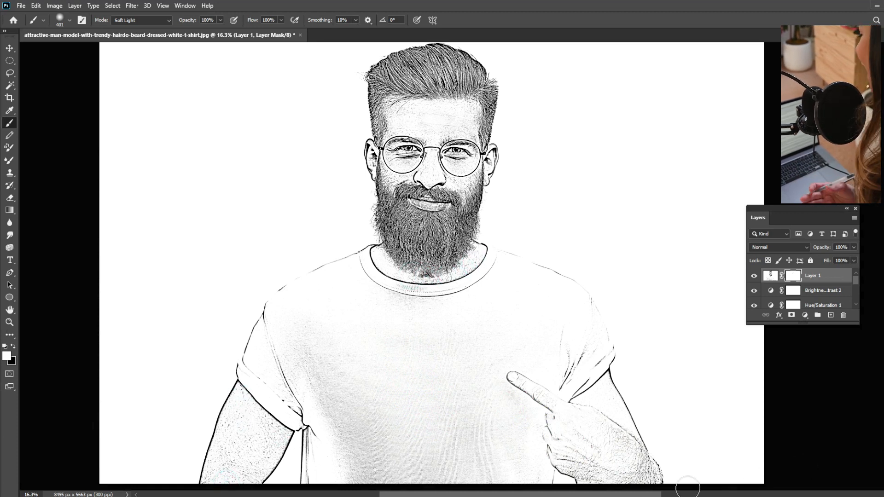
left_click_drag(393, 174, 401, 177)
mouse_move(388, 122)
left_mouse_down()
mouse_move(410, 109)
mouse_move(474, 115)
mouse_move(472, 128)
mouse_move(415, 123)
left_mouse_up()
left_click_drag(10, 198, 46, 198)
left_click_drag(415, 116, 439, 120)
Try erasing the forehead lines on a new empty layer above Layer 1, and delete that layer
left_click(805, 316)
left_click(805, 316)
left_click(831, 315)
left_click(423, 113)
mouse_move(421, 116)
left_mouse_down()
mouse_move(454, 120)
mouse_move(433, 127)
mouse_move(468, 115)
mouse_move(429, 117)
left_mouse_up()
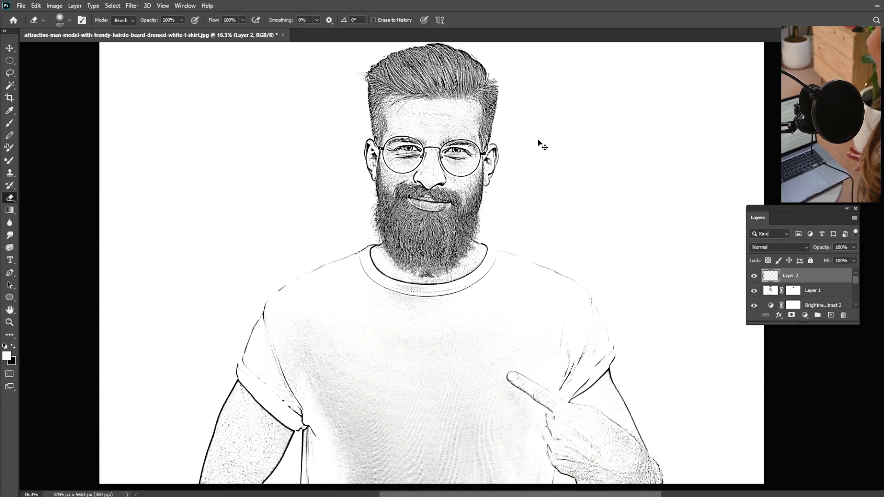
key("Delete")
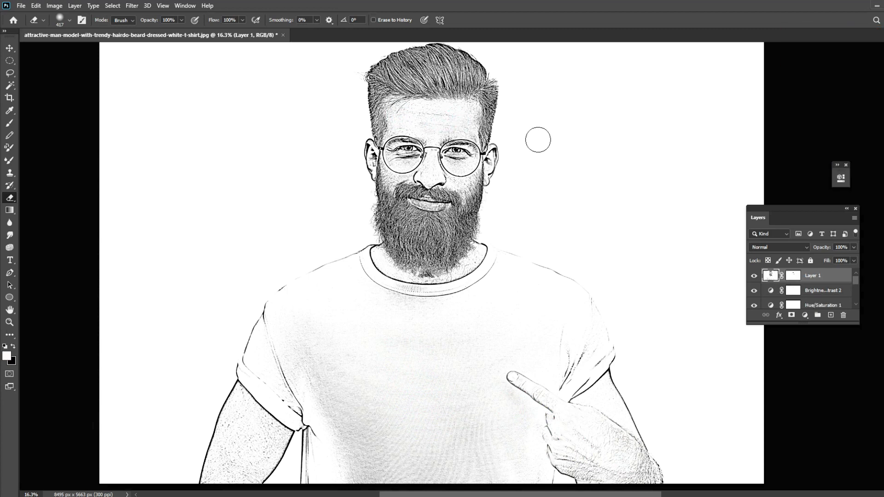
Brush white in Soft Light mode over the forehead, both eyes and the mouth area on Layer 1's image
left_click(13, 119)
left_click(445, 119)
left_click(446, 123)
mouse_move(446, 123)
left_mouse_down()
mouse_move(465, 123)
mouse_move(444, 119)
left_mouse_up()
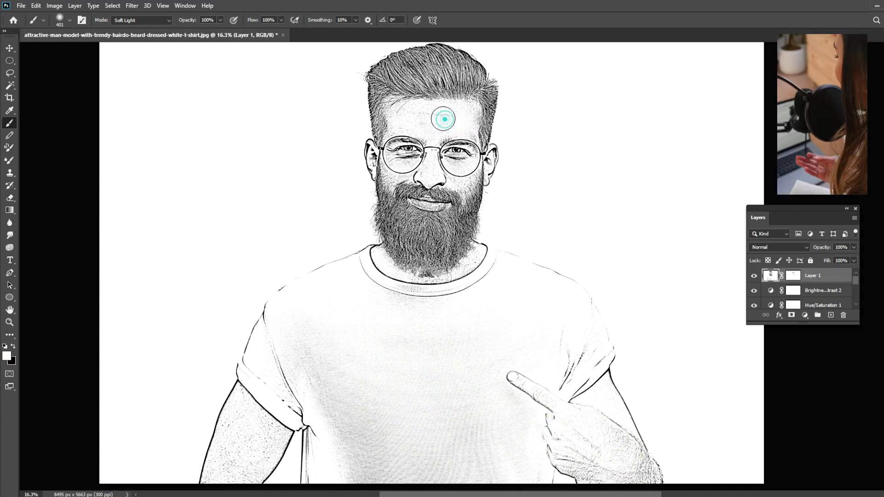
left_click(459, 153)
left_click(408, 151)
left_click(402, 153)
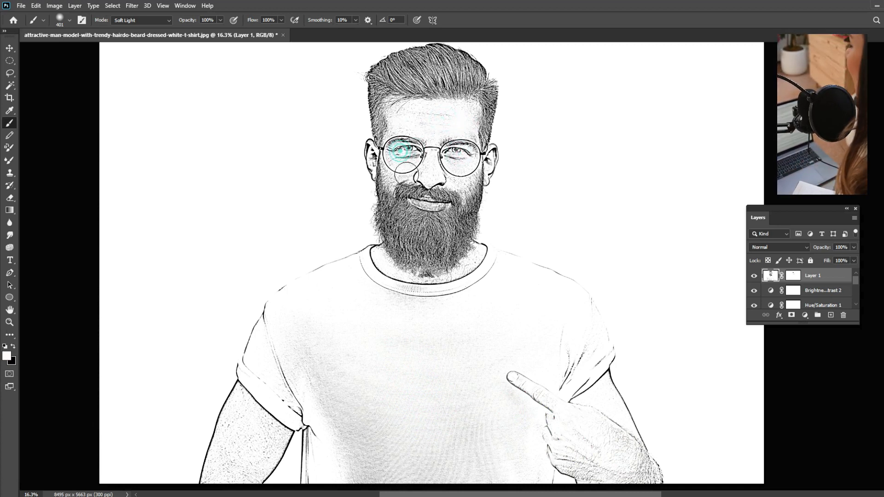
left_click(428, 192)
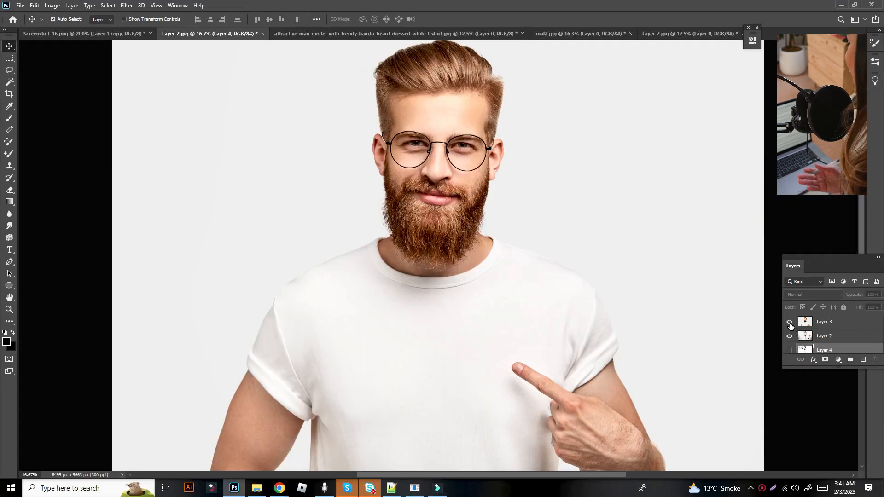
Compare the original photo and the finished sketch examples in Layer-2.jpg by toggling the visibility of Layer 3 and Layer 2
left_click(790, 323)
left_click(789, 337)
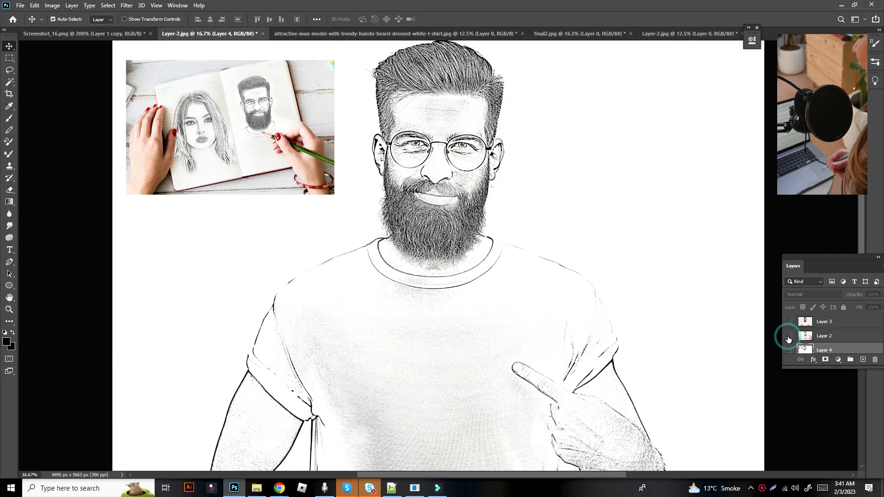
left_click(789, 322)
left_click(789, 323)
left_click(789, 322)
left_click(789, 323)
left_click(789, 323)
left_click(789, 322)
left_click(789, 338)
left_click(789, 337)
left_click(789, 337)
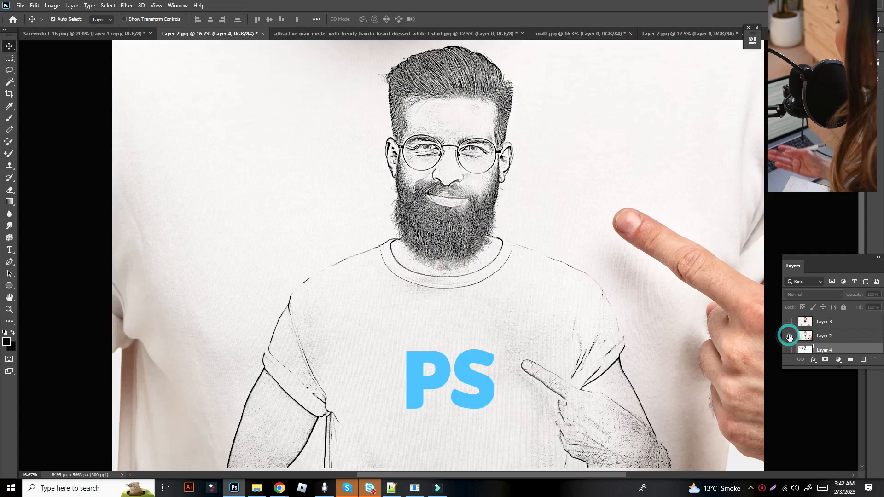
left_click(789, 337)
left_click(789, 337)
left_click(788, 323)
left_click(789, 322)
left_click(789, 322)
left_click(789, 322)
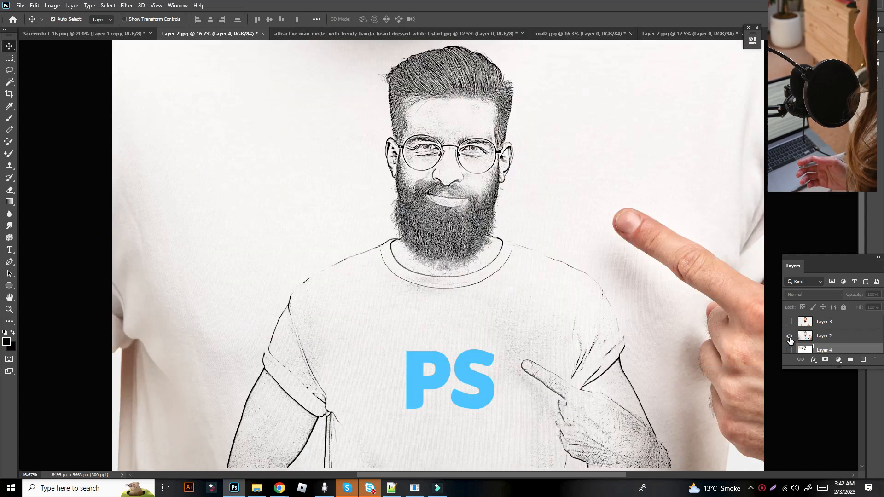
left_click(789, 338)
left_click(789, 323)
left_click(789, 323)
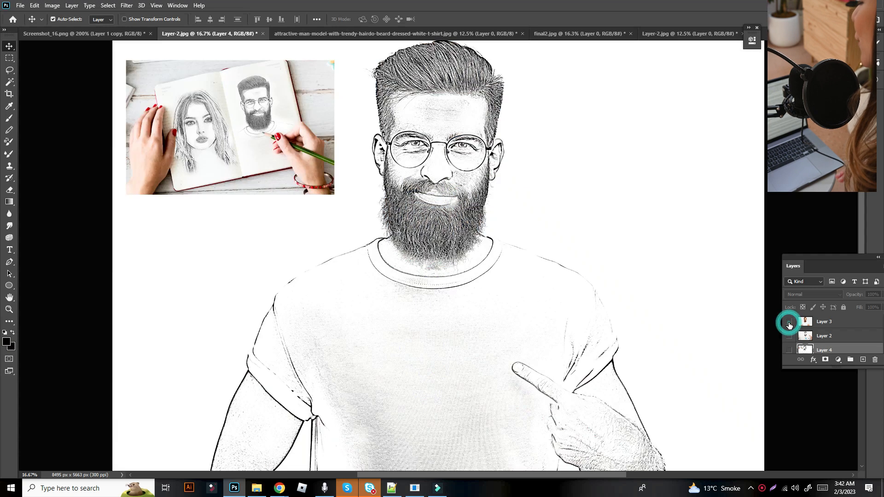
left_click(789, 323)
left_click(789, 323)
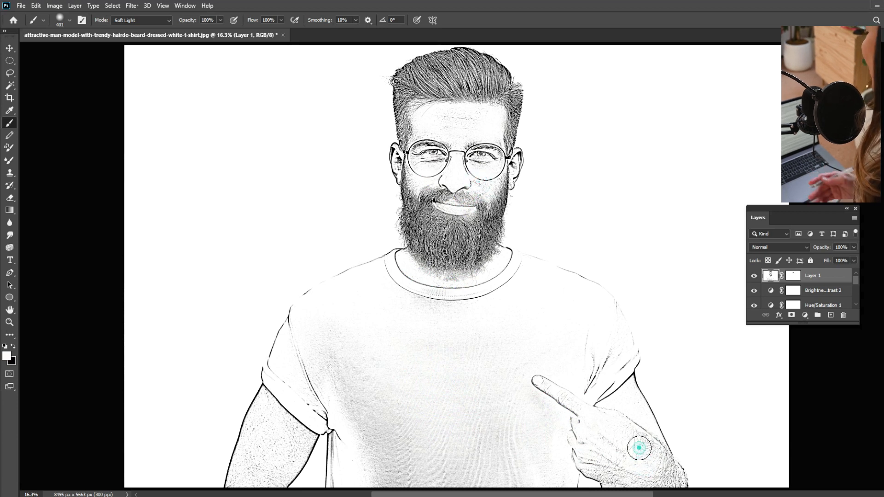
Lighten the speckled shading on the arm beside the shirt sleeve and on the forehead with the white Soft Light brush
mouse_move(248, 437)
left_mouse_down()
mouse_move(264, 409)
mouse_move(245, 446)
left_mouse_up()
mouse_move(259, 414)
left_mouse_down()
mouse_move(303, 439)
mouse_move(266, 453)
mouse_move(267, 472)
mouse_move(294, 459)
left_mouse_up()
mouse_move(270, 427)
left_mouse_down()
mouse_move(282, 415)
mouse_move(267, 398)
left_mouse_up()
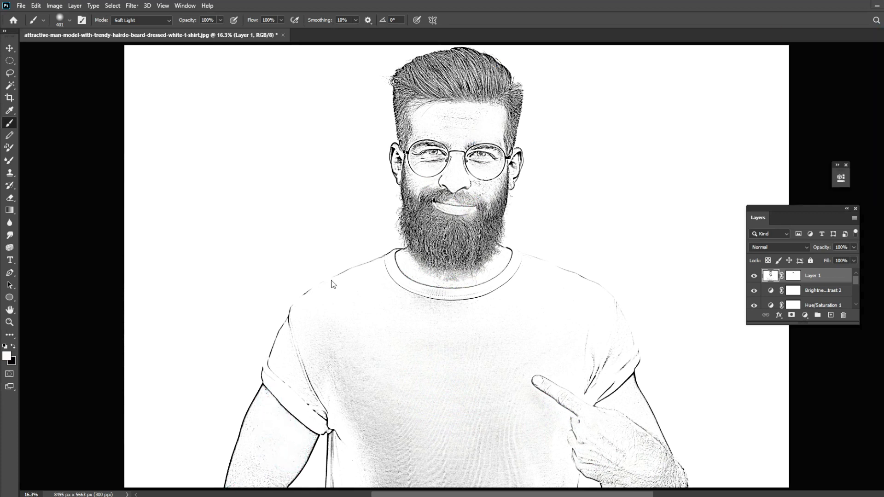
mouse_move(451, 121)
left_mouse_down()
mouse_move(455, 127)
mouse_move(462, 111)
mouse_move(473, 115)
left_mouse_up()
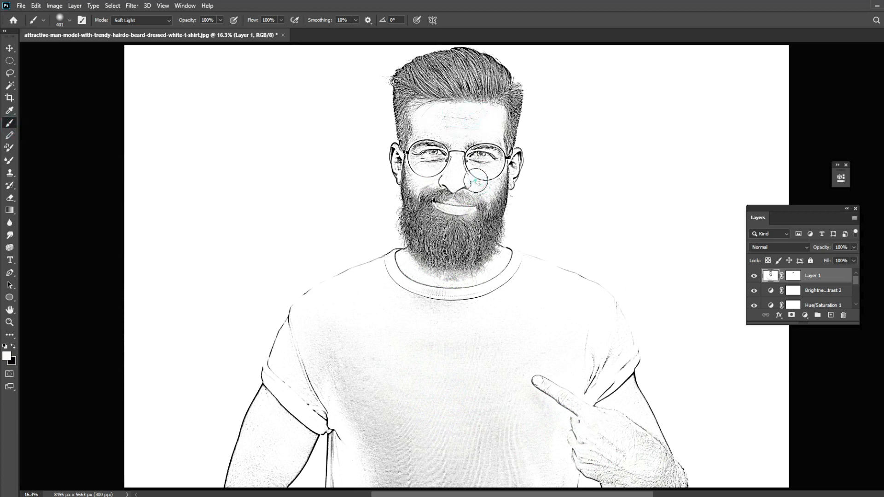